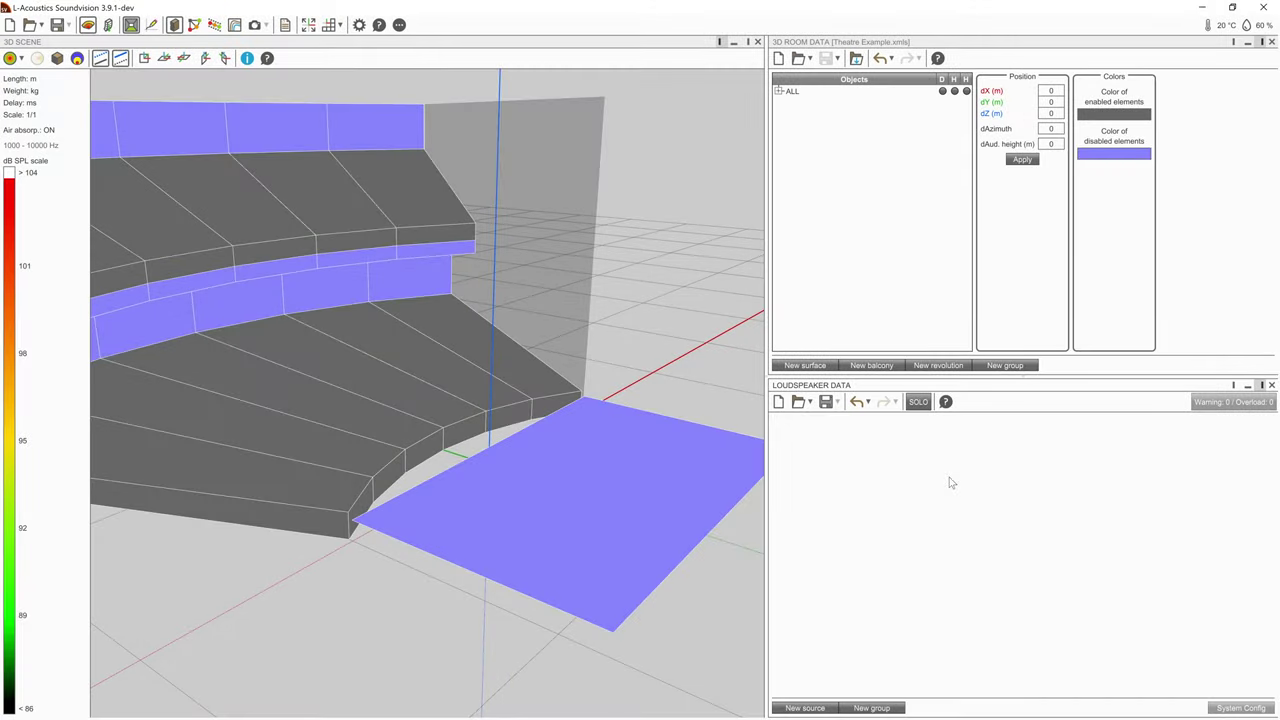
# Pan the theatre view and bring up the new source picker listing K Series loudspeakers
pyautogui.moveTo(620, 472); pyautogui.dragTo(690, 501, button='middle')
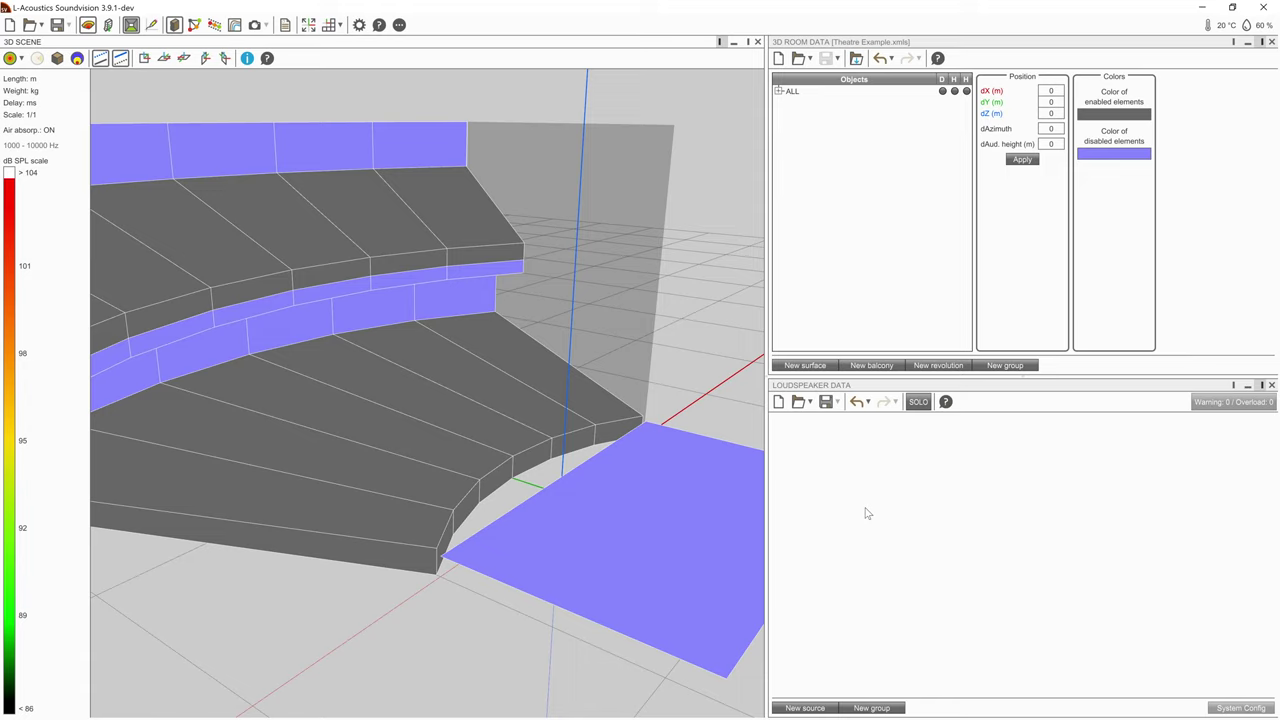
pyautogui.click(818, 709)
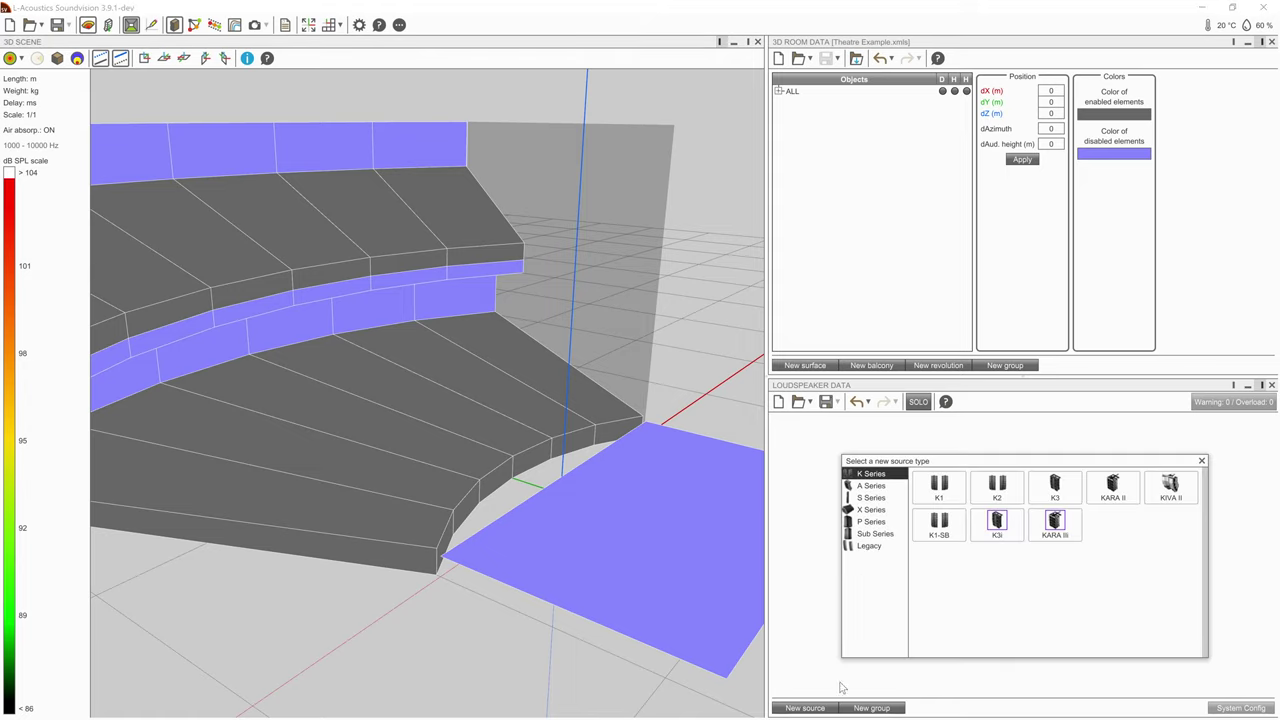
# Add a 12-enclosure K3 source and set its X position to 9 m
pyautogui.click(1040, 490)
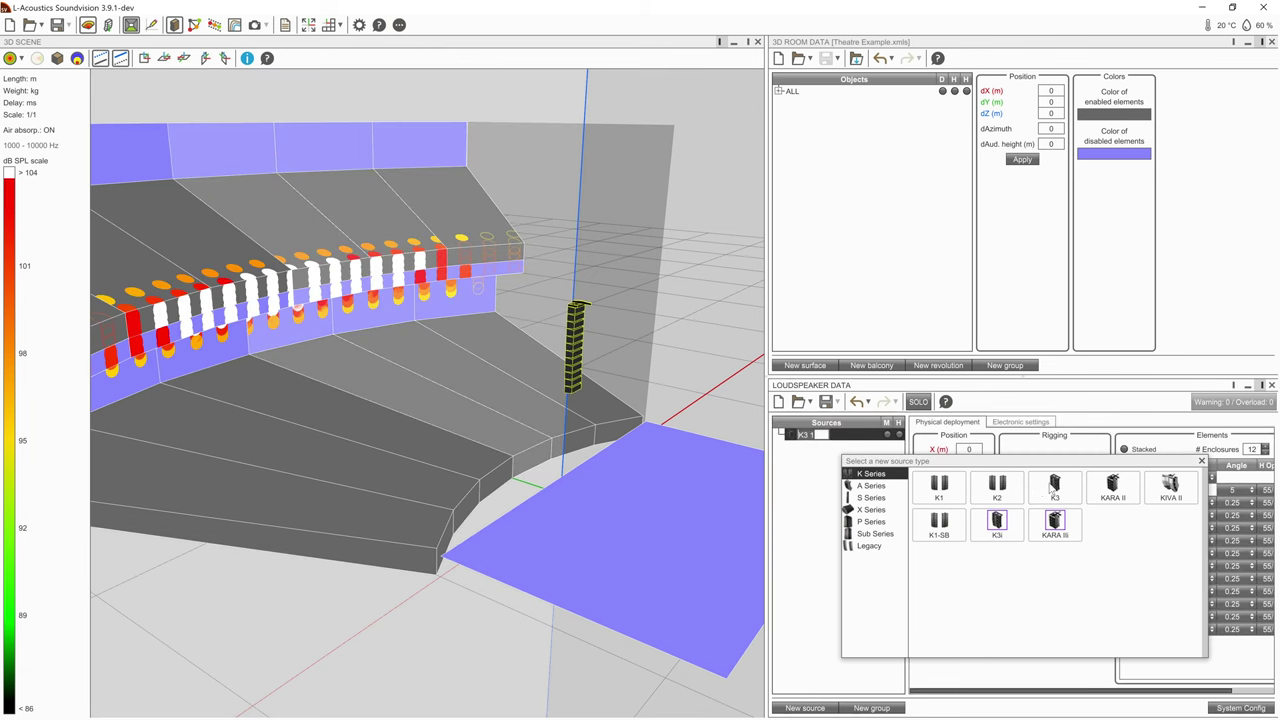
pyautogui.click(1202, 462)
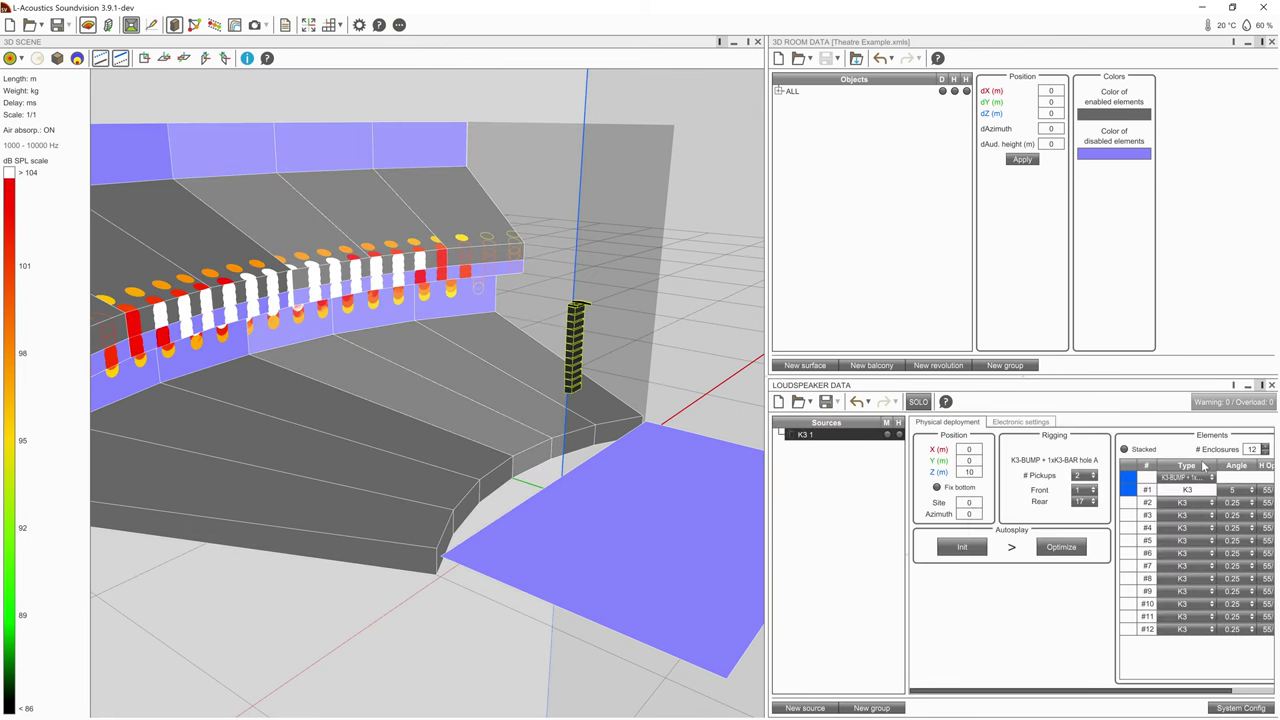
pyautogui.doubleClick(971, 449)
pyautogui.write('9')
pyautogui.press('Return')
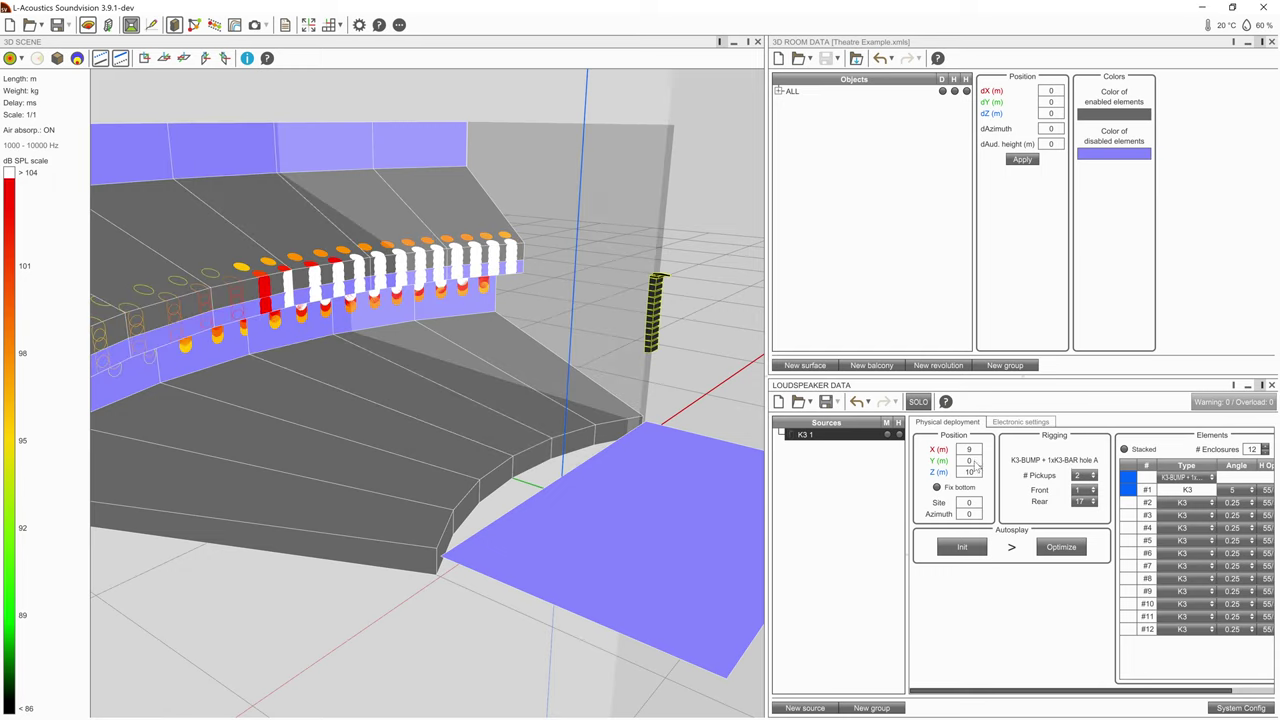
# Set the K3 source's Y position to 2 m and Z height to 12.5 m
pyautogui.doubleClick(975, 460)
pyautogui.write('2')
pyautogui.press('Return')
pyautogui.doubleClick(975, 472)
pyautogui.write('12.5')
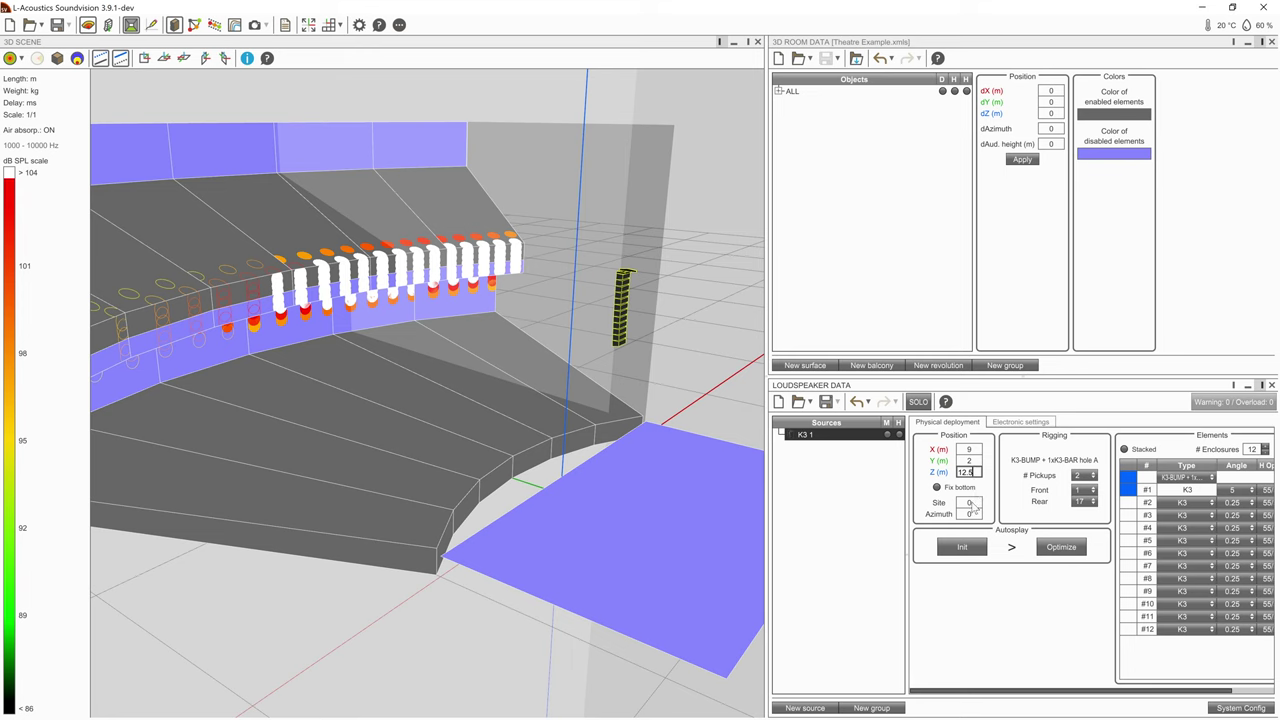
pyautogui.press('Return')
# Set the K3 source's site and azimuth angles both to 5
pyautogui.doubleClick(970, 503)
pyautogui.write('5')
pyautogui.press('Return')
pyautogui.doubleClick(971, 514)
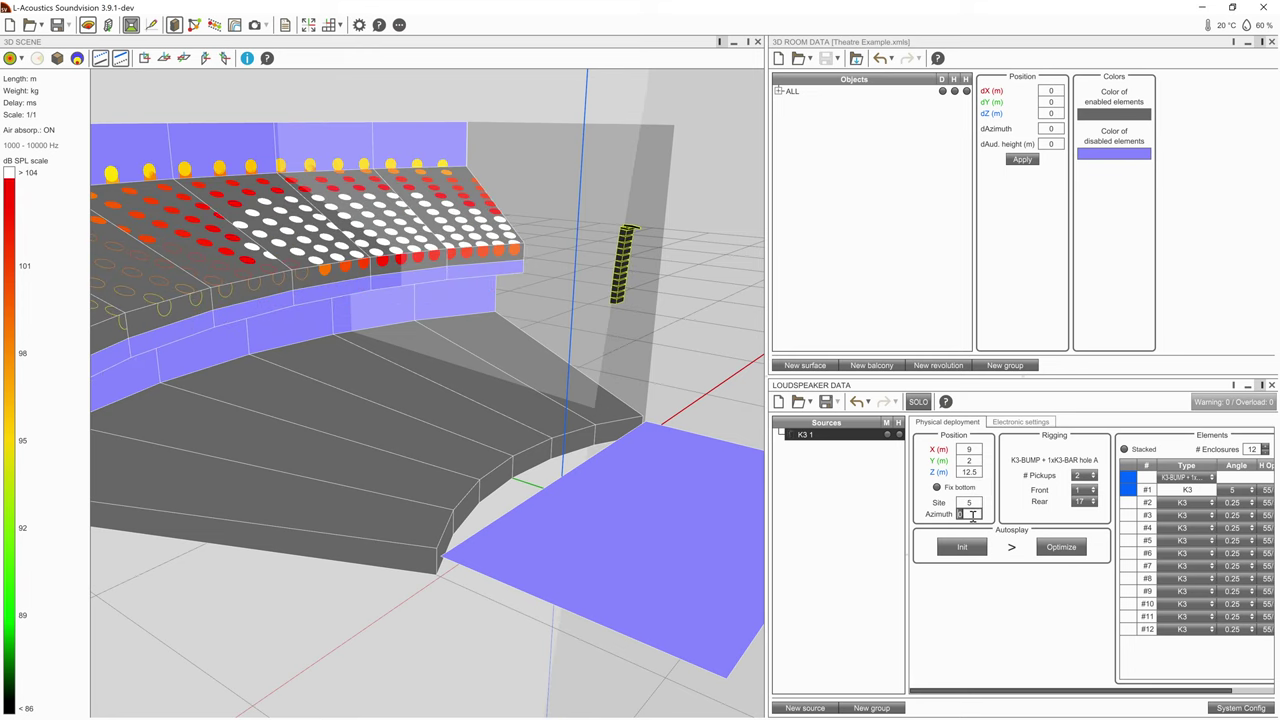
pyautogui.write('5')
pyautogui.press('Return')
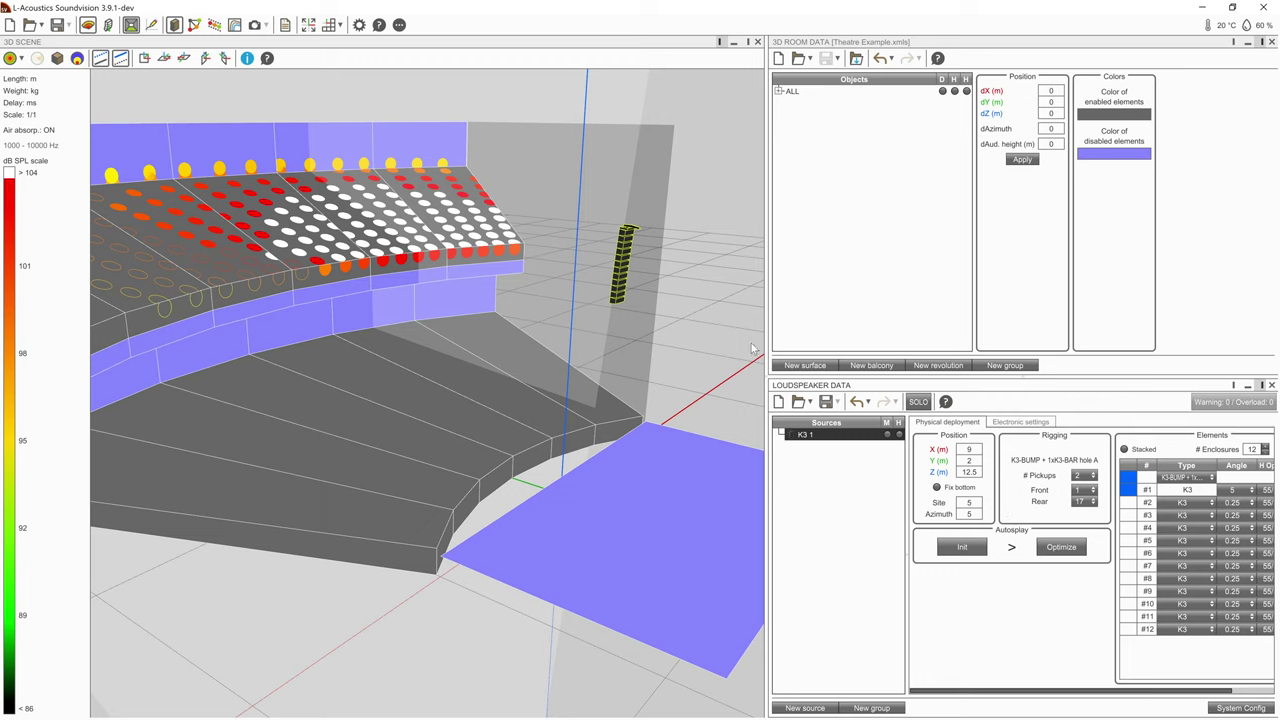
pyautogui.click(339, 25)
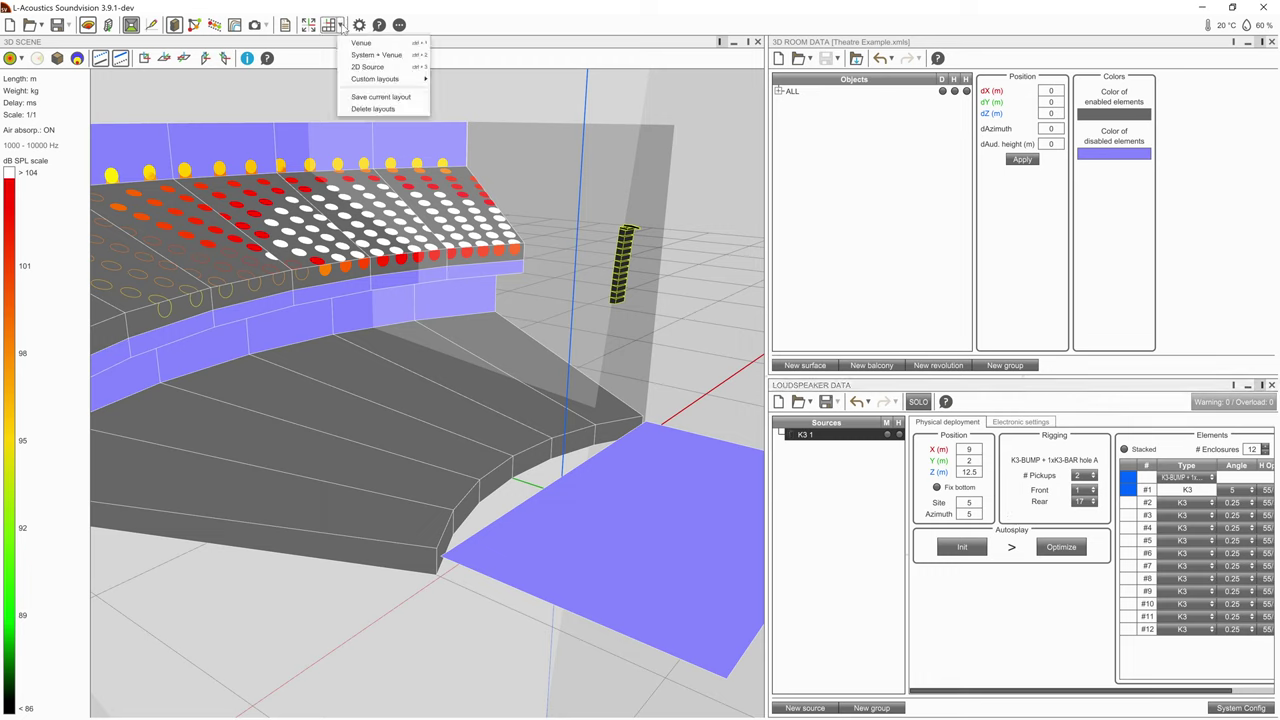
# Switch to the 2D Source layout and autoscale the cutview to fit the K3 array and audience
pyautogui.click(362, 67)
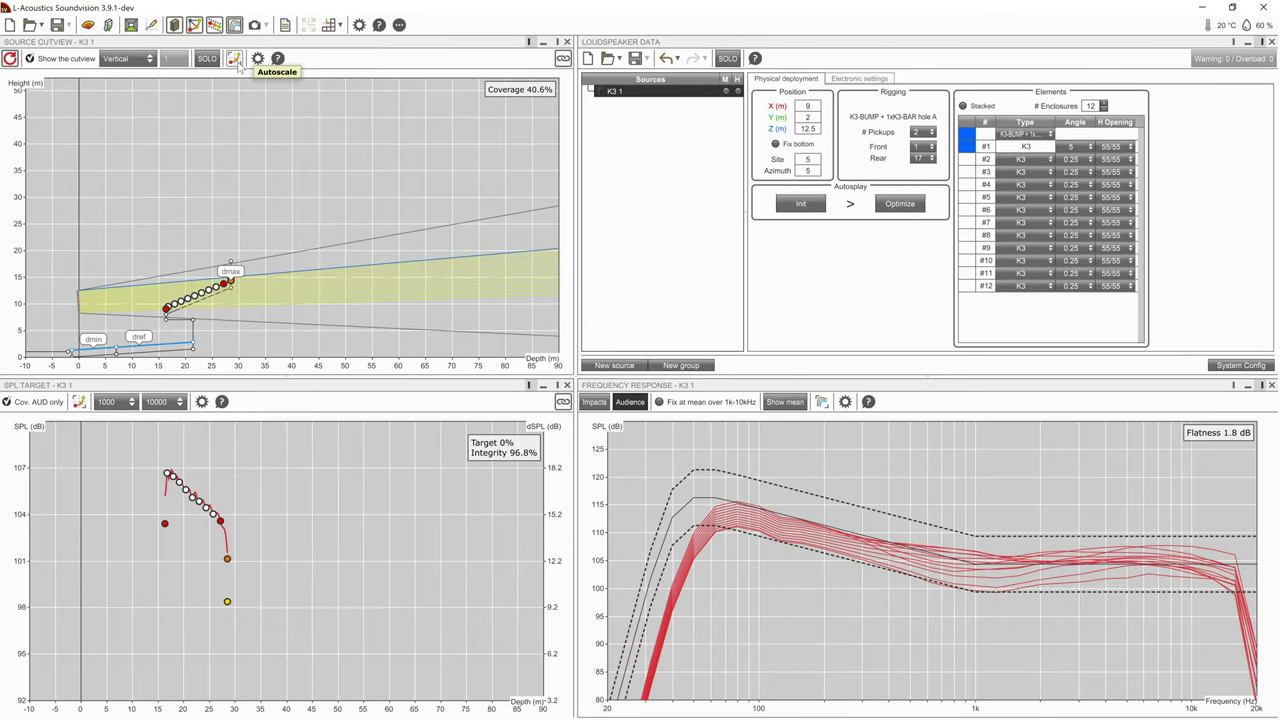
pyautogui.click(235, 60)
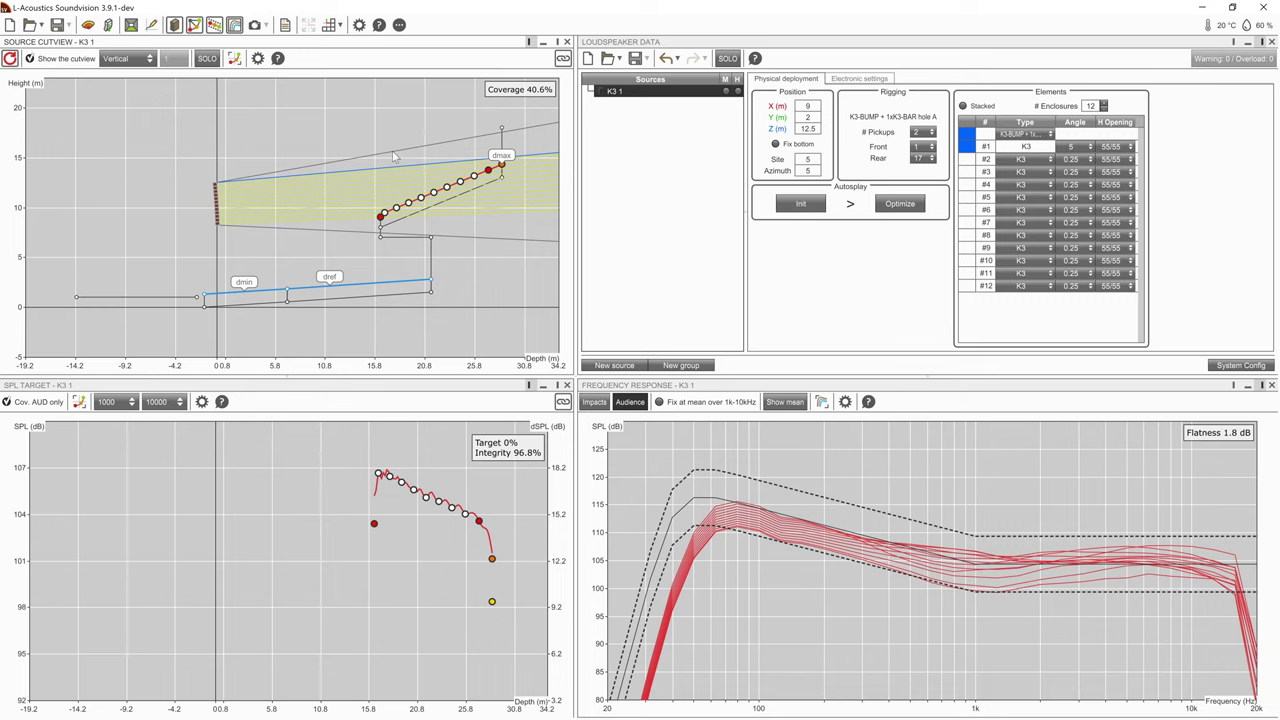
pyautogui.moveTo(507, 173)
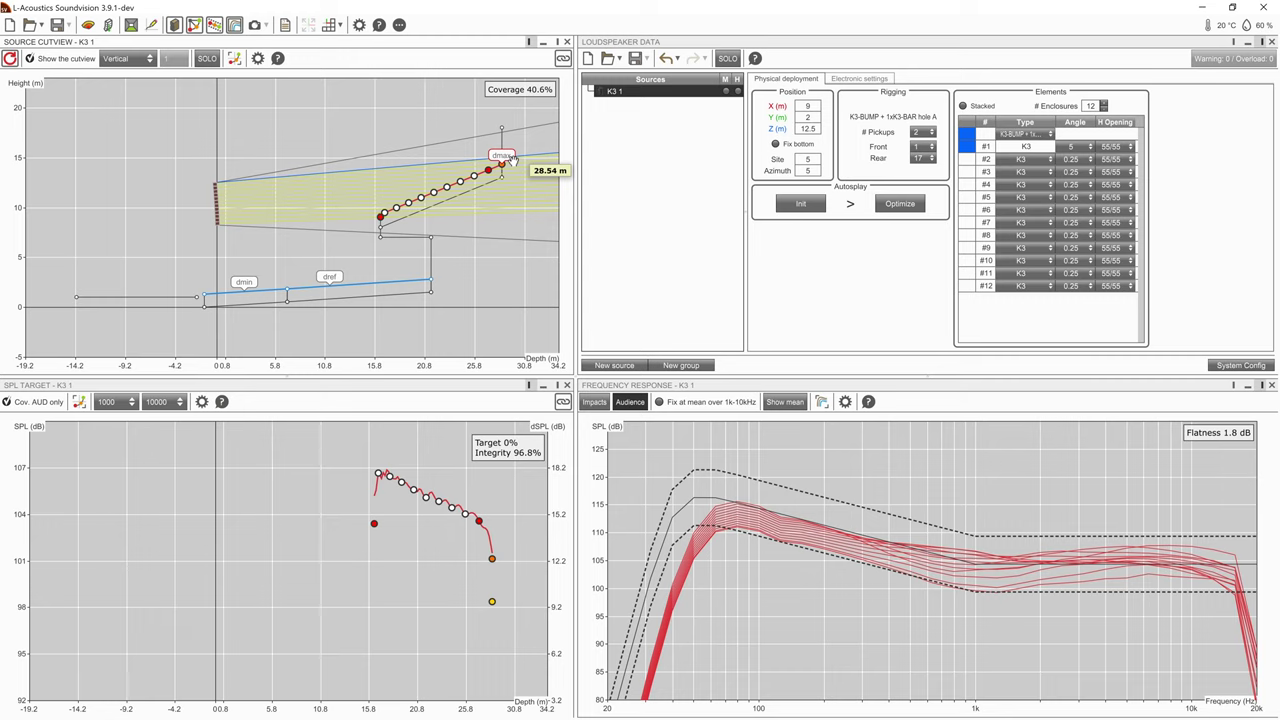
pyautogui.doubleClick(1089, 106)
# Set the K3 array to 14 enclosures and test-shift the dmin and dmax handles
pyautogui.write('14')
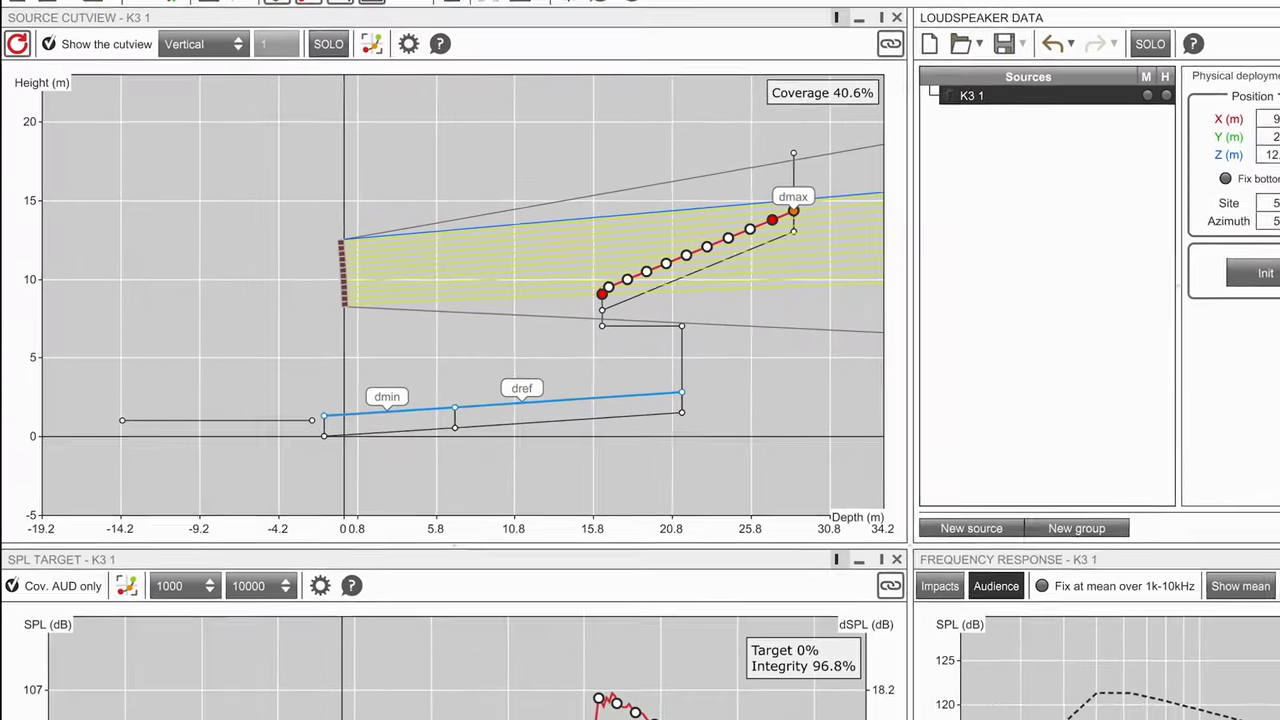
pyautogui.press('Return')
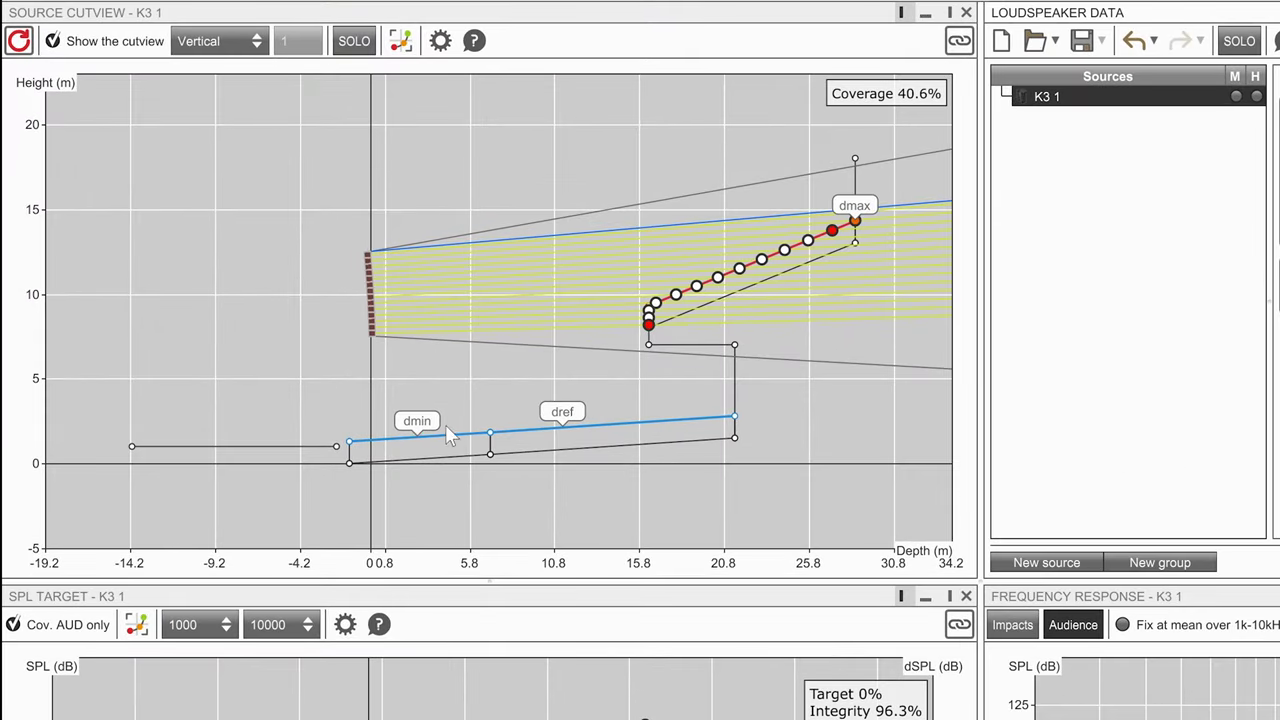
pyautogui.moveTo(425, 418)
pyautogui.mouseDown()
pyautogui.moveTo(480, 400)
pyautogui.moveTo(403, 421)
pyautogui.mouseUp()
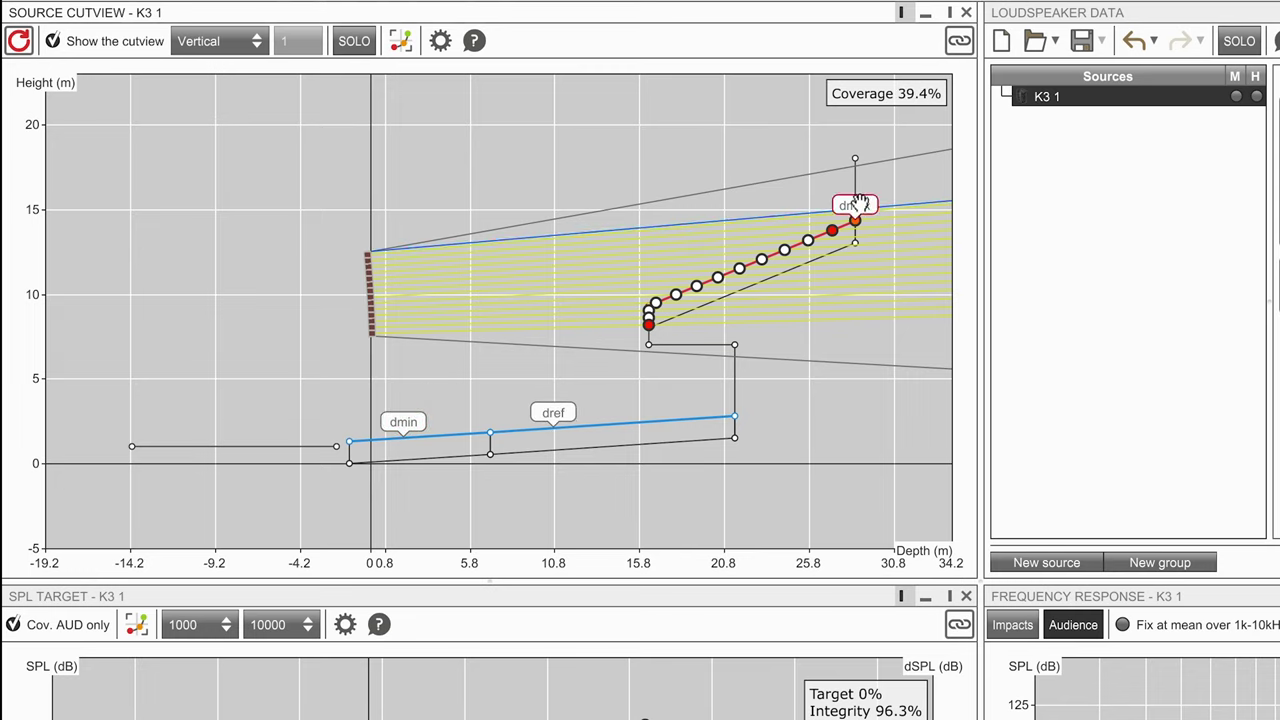
pyautogui.moveTo(858, 203)
pyautogui.mouseDown()
pyautogui.moveTo(818, 219)
pyautogui.moveTo(855, 207)
pyautogui.mouseUp()
pyautogui.moveTo(857, 224)
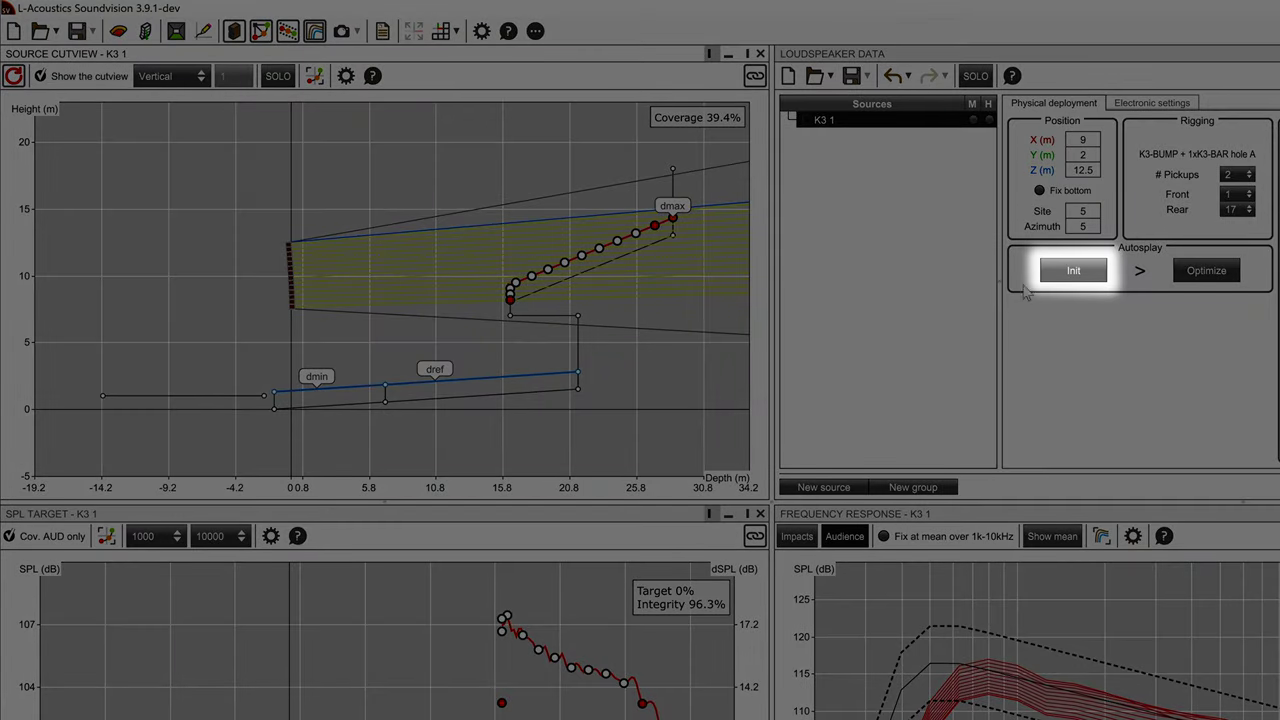
# Run Autosplay Init to splay the K3 array to 100% audience coverage
pyautogui.click(1068, 280)
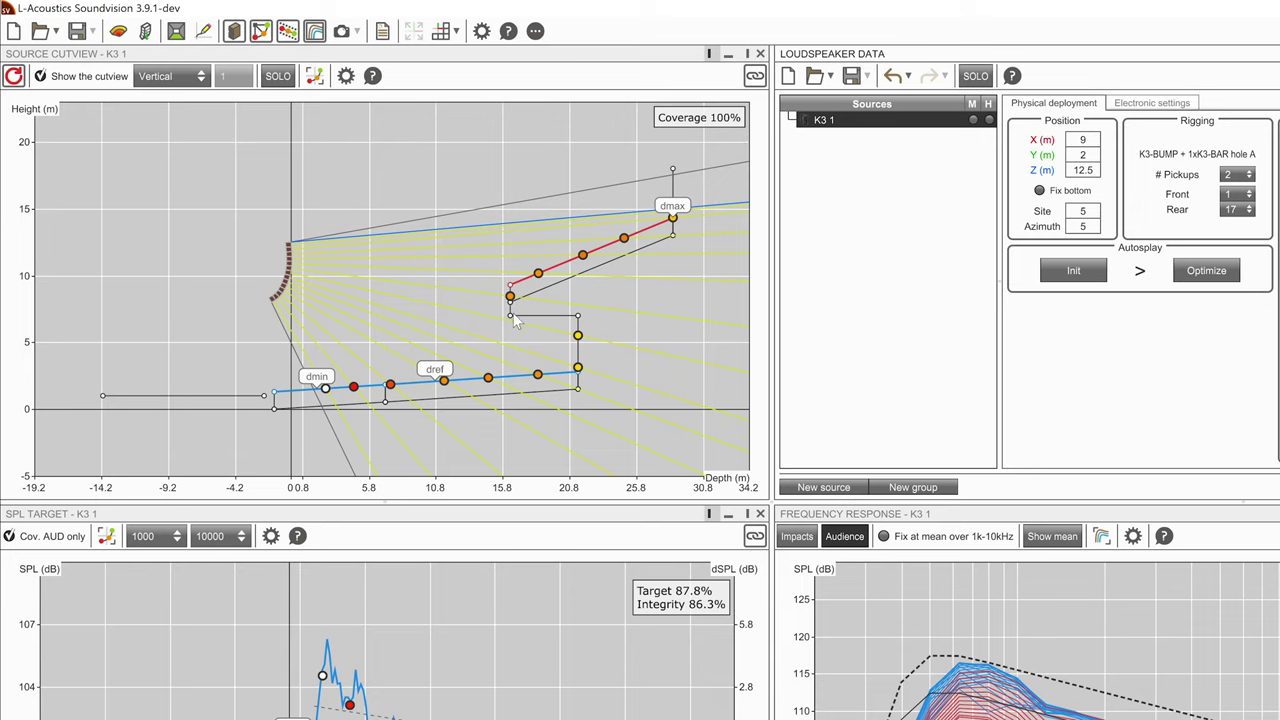
# Drag dref further back along the audience line, raising the SPL target match to 89.8%
pyautogui.click(446, 370)
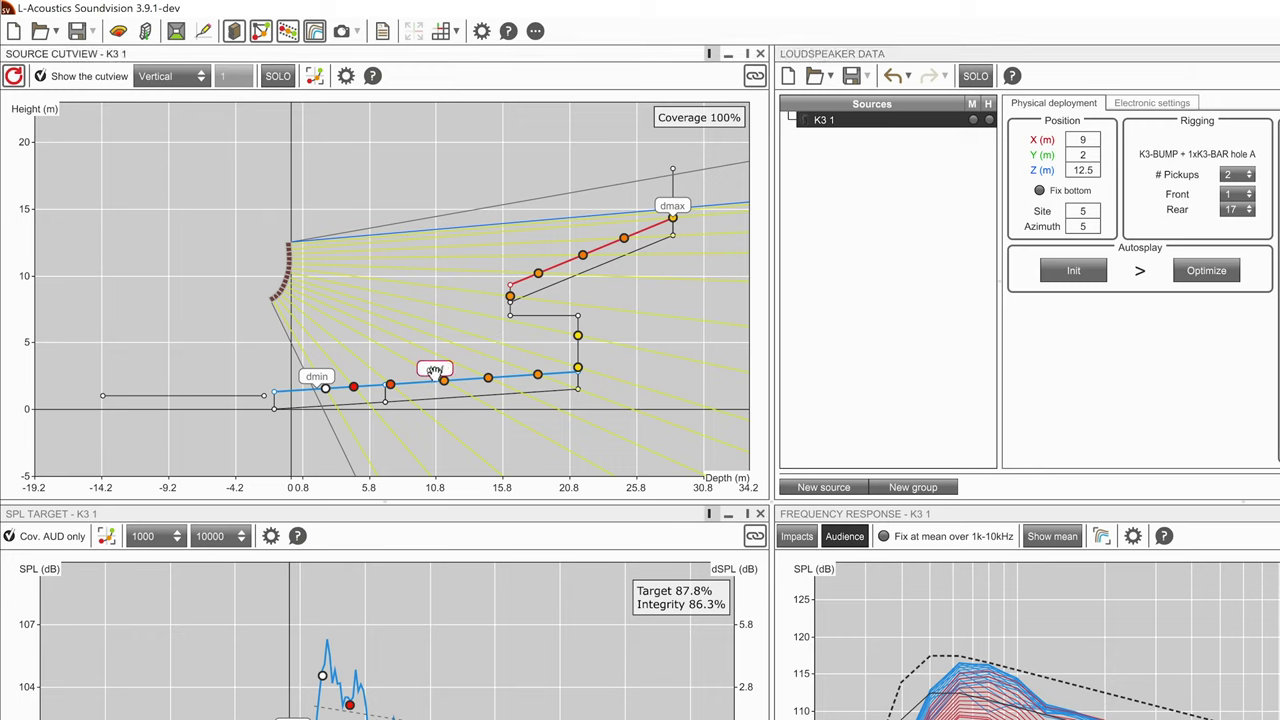
pyautogui.moveTo(449, 370); pyautogui.dragTo(513, 366)
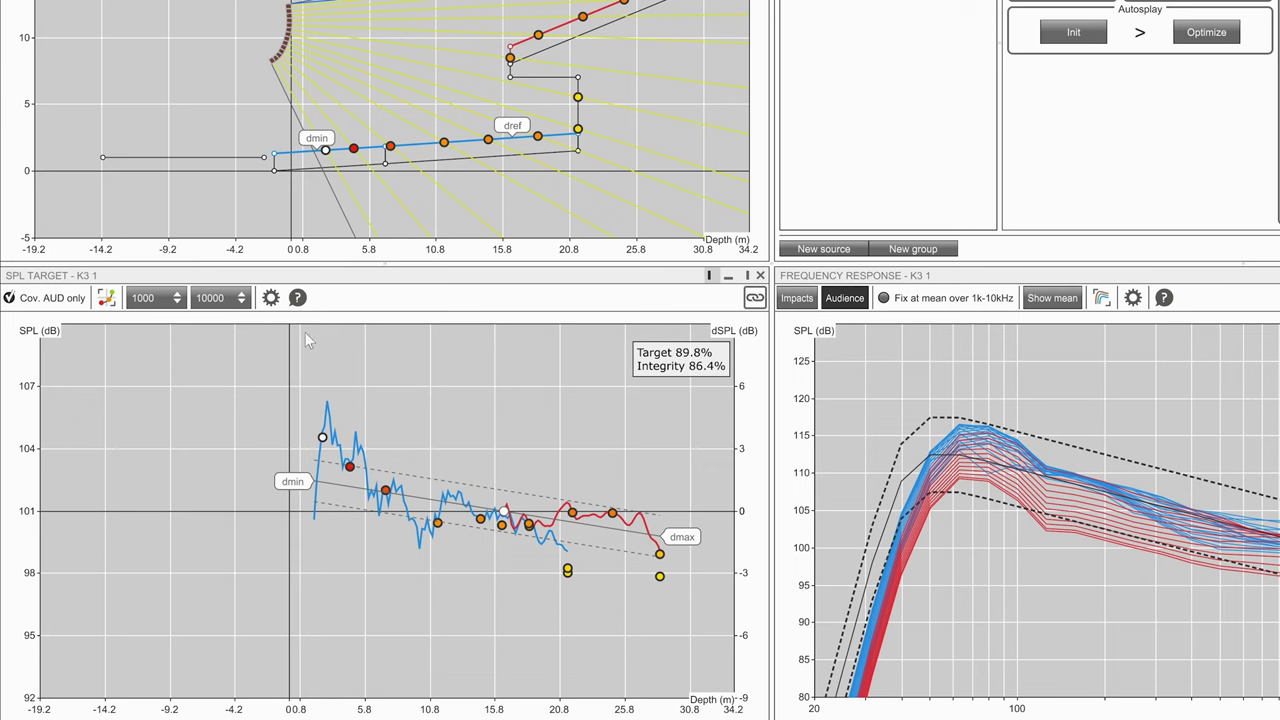
pyautogui.click(111, 305)
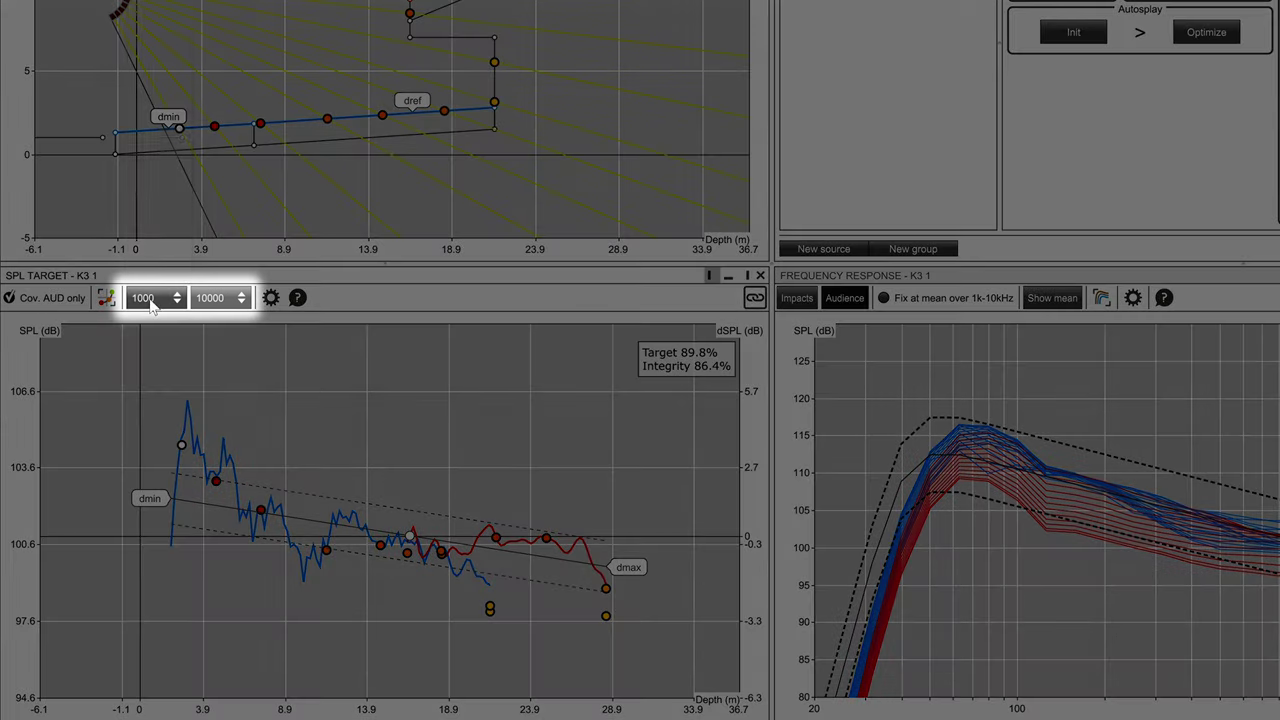
# Open the SPL target's lower band frequency list
pyautogui.click(152, 298)
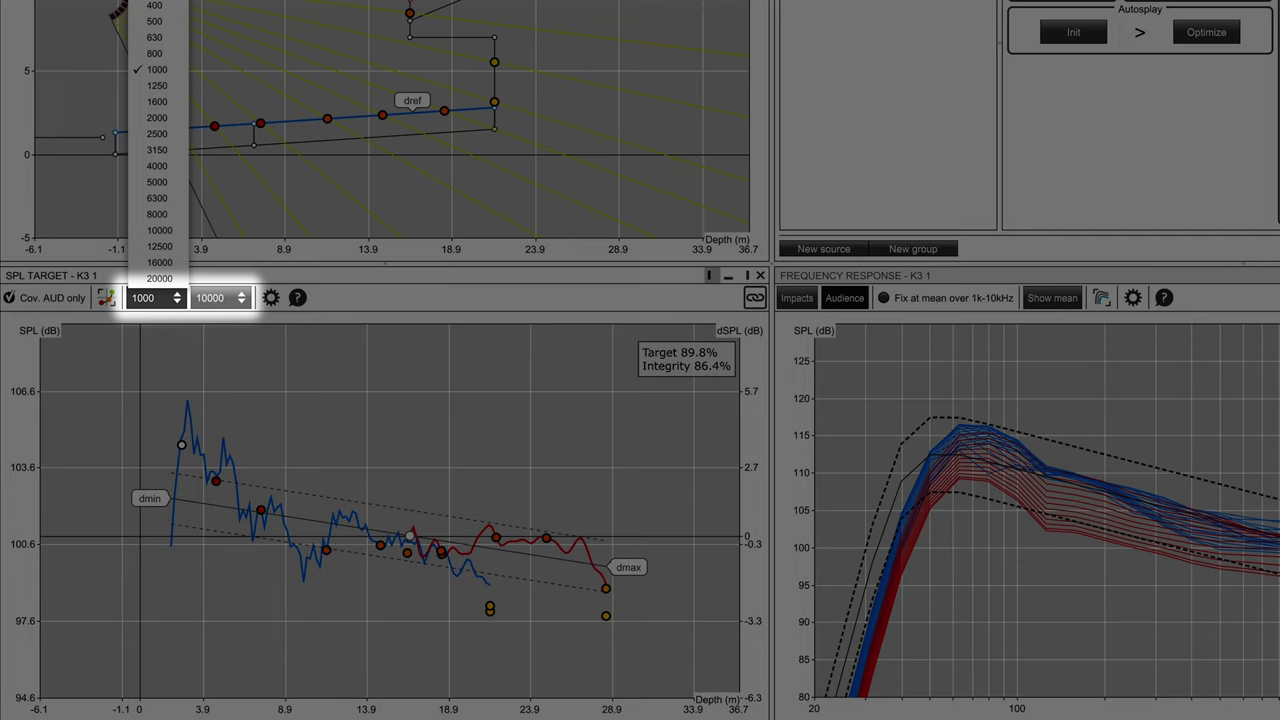
# Set the SPL target band to 80–250 Hz to show the low-frequency SPL decay
pyautogui.click(153, 3)
pyautogui.click(216, 298)
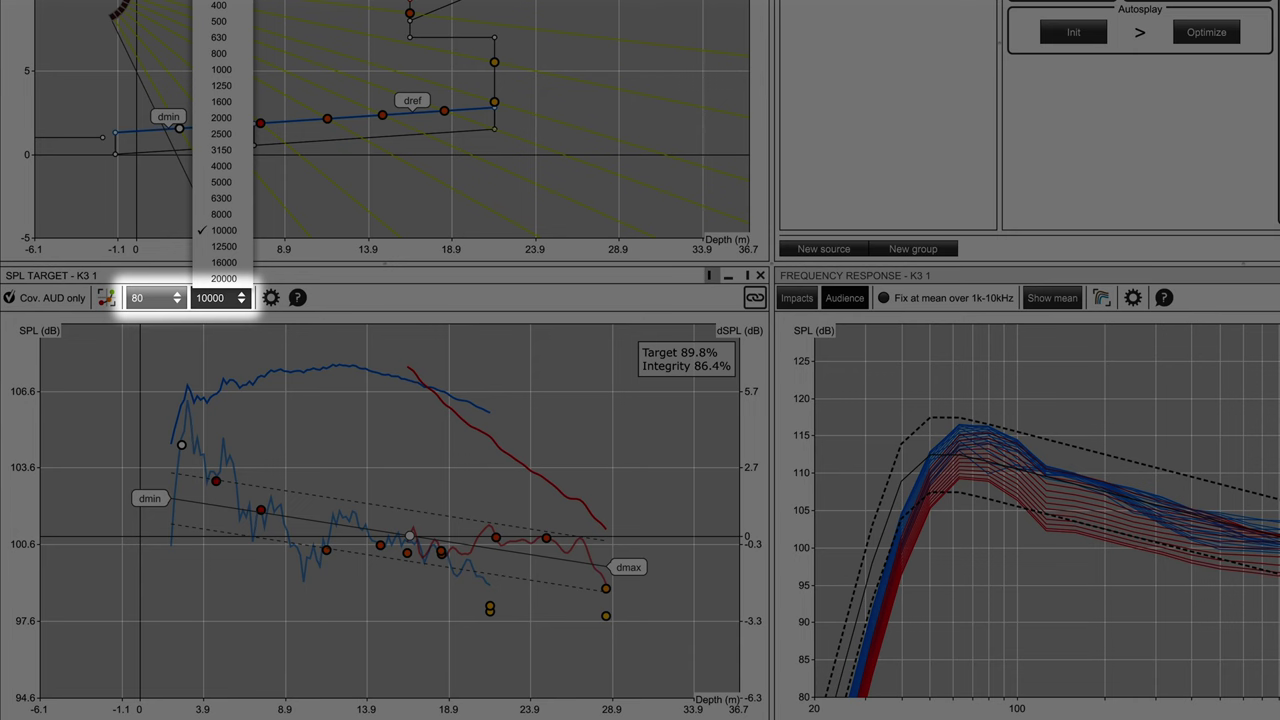
pyautogui.click(220, 4)
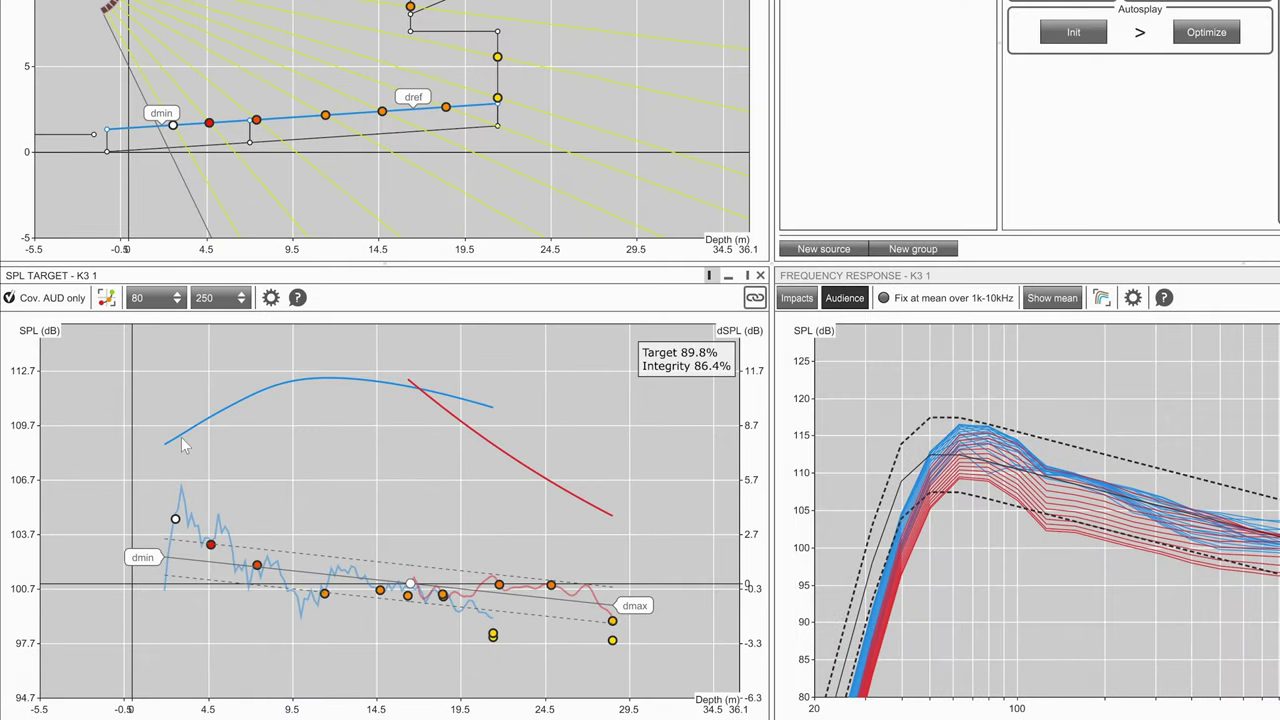
pyautogui.moveTo(408, 393); pyautogui.dragTo(626, 531)
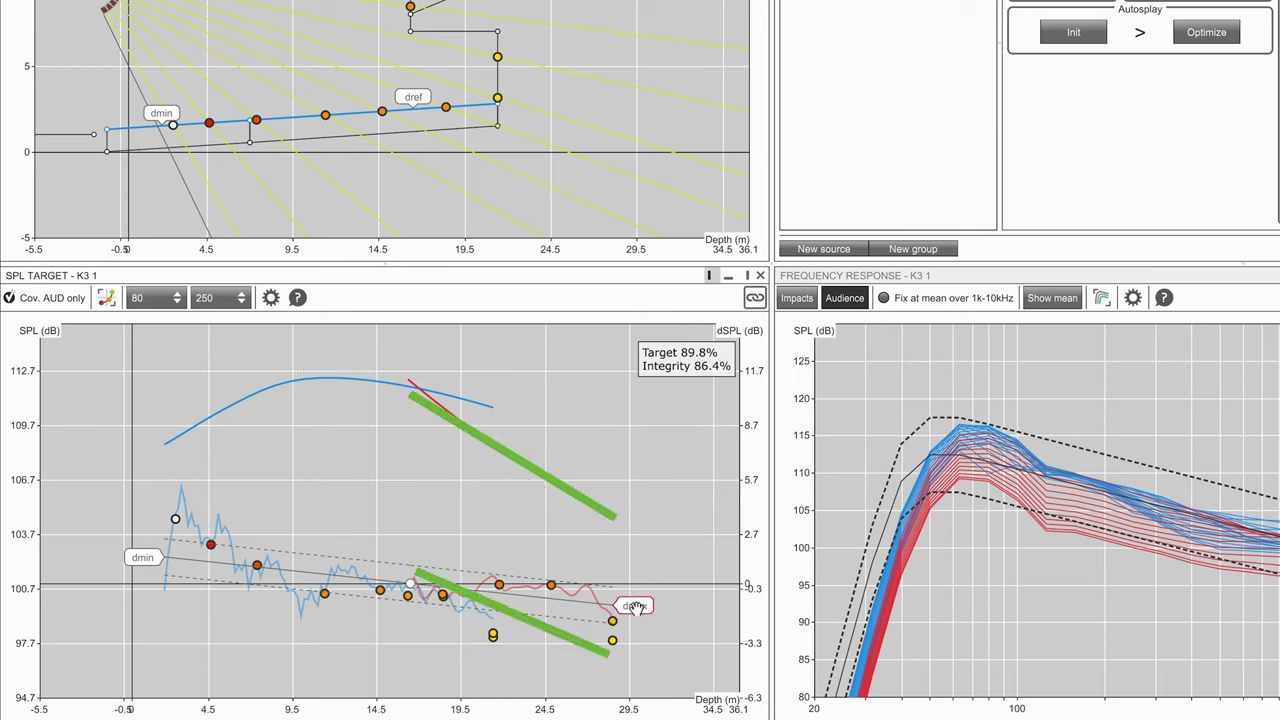
# Lower the SPL target's dmax and dmin ends to steepen the target slope
pyautogui.moveTo(636, 607); pyautogui.dragTo(600, 657)
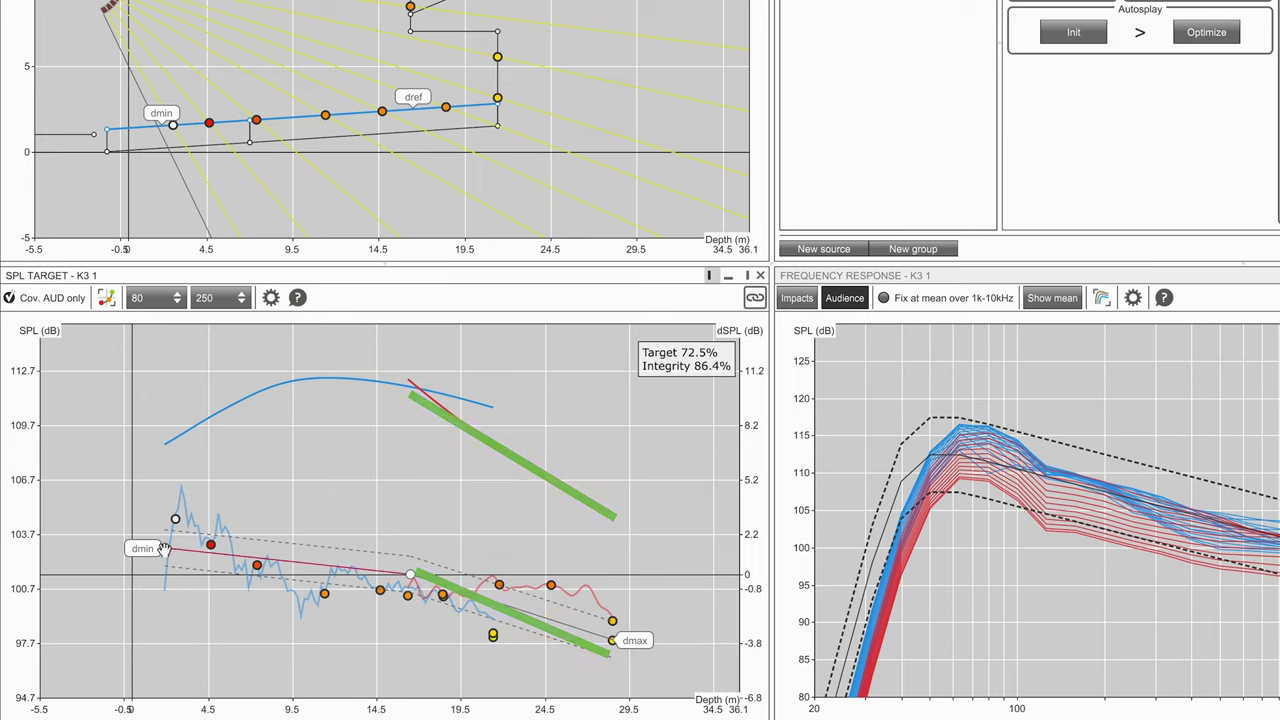
pyautogui.moveTo(142, 548); pyautogui.dragTo(142, 557)
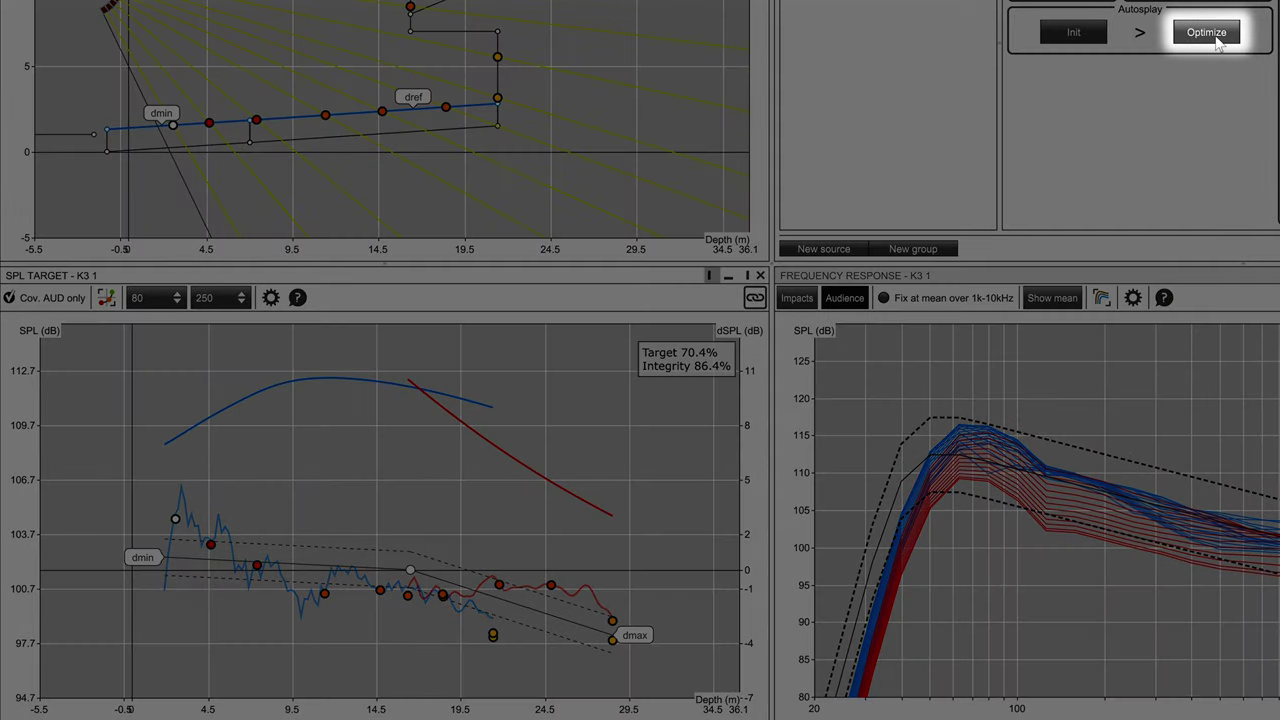
pyautogui.click(1210, 34)
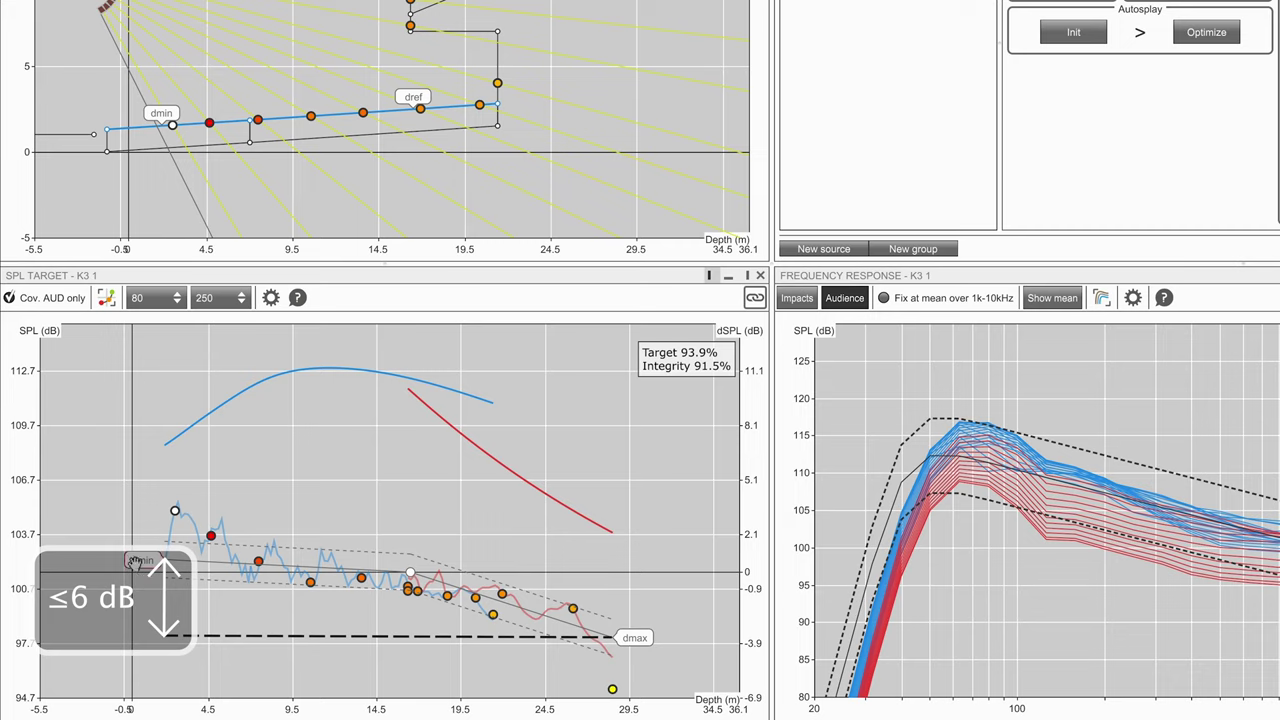
# Let the Autosplay optimization finish at 93.9% target match and 91.5% integrity
pyautogui.moveTo(135, 562)
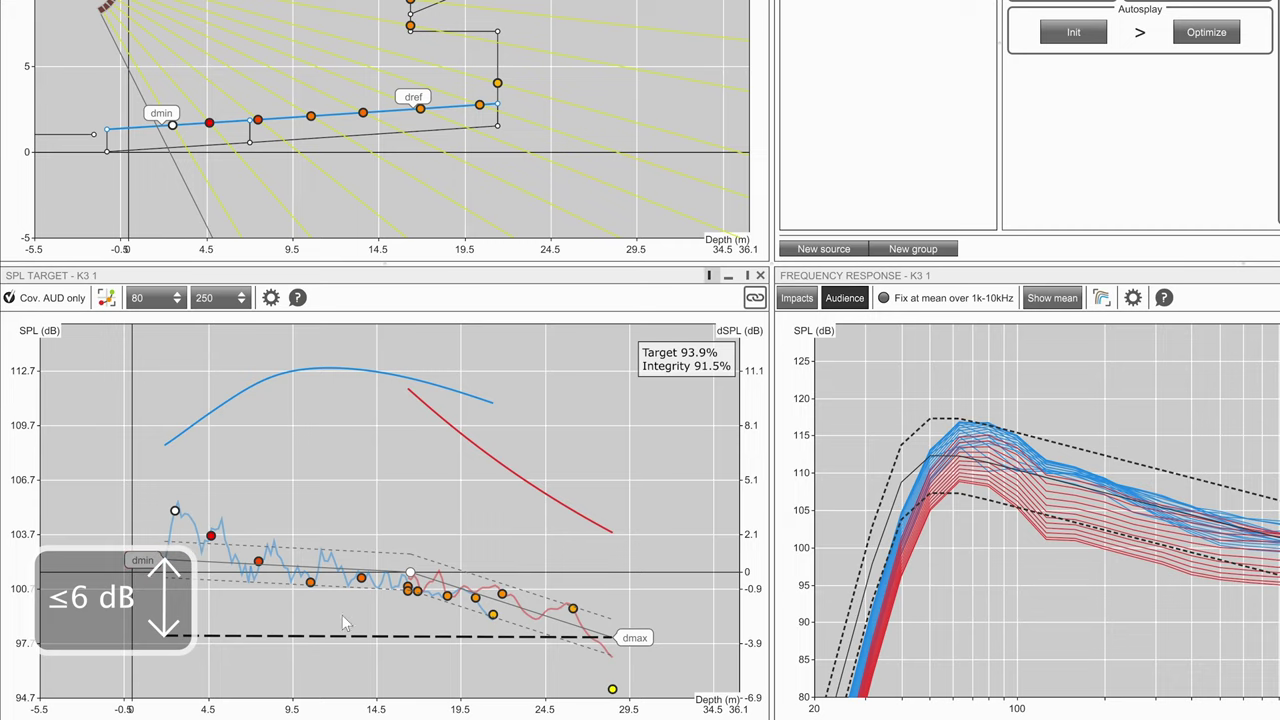